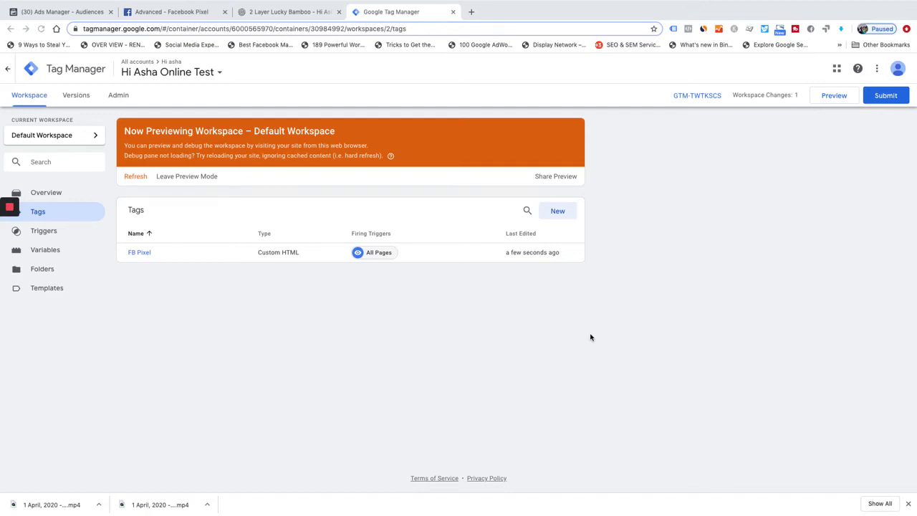
Step: Check the product page's preview debug pane, then review the FB Pixel tag in Tag Manager
{"action": "left_click", "coordinate": [290, 12]}
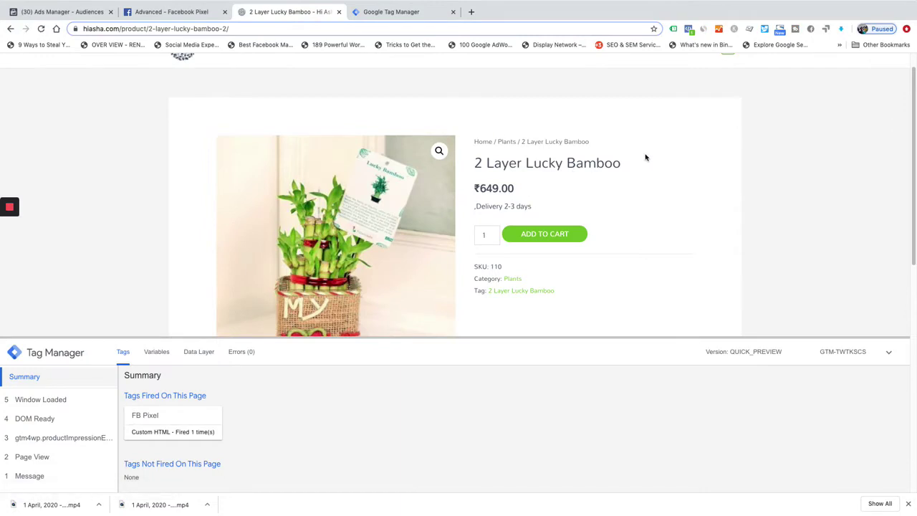
{"action": "left_click", "coordinate": [432, 15]}
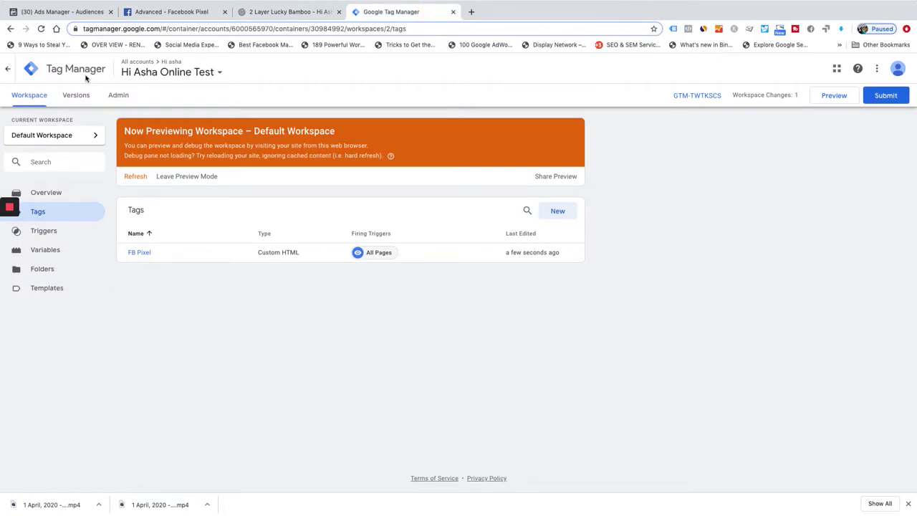
{"action": "left_click", "coordinate": [149, 254]}
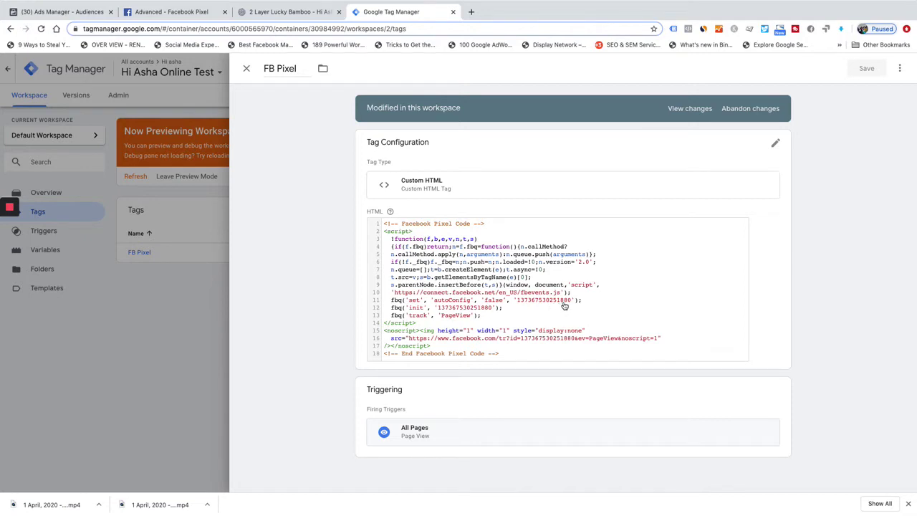
{"action": "left_click", "coordinate": [246, 70]}
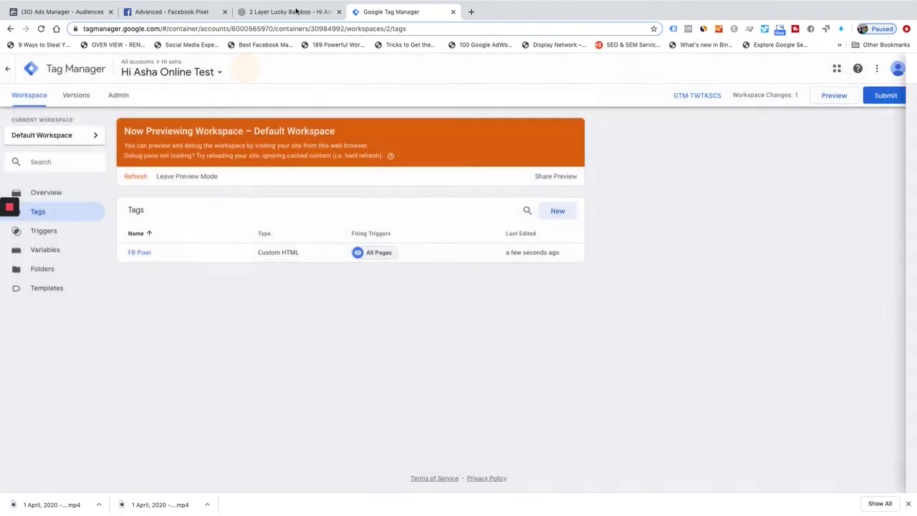
Step: Reload the 2 Layer Lucky Bamboo page and check which pixels Facebook Pixel Helper detects
{"action": "left_click", "coordinate": [295, 11]}
{"action": "left_click", "coordinate": [40, 28]}
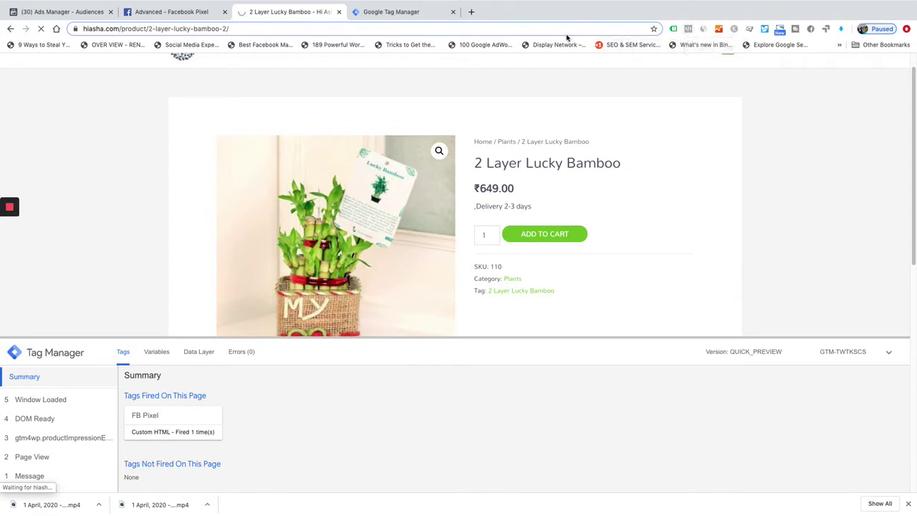
{"action": "left_click", "coordinate": [688, 29]}
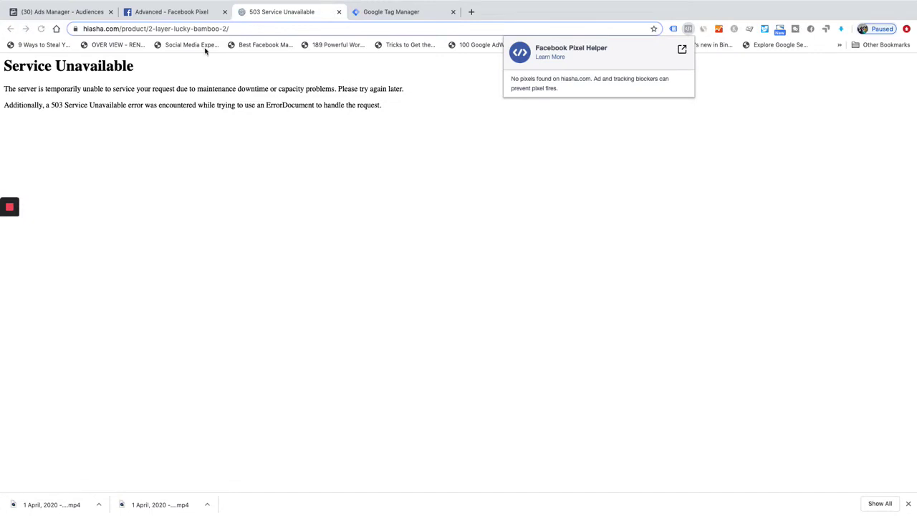
Step: Retry the product page, which still returns 503, then go back to the Tag Manager Tags list
{"action": "left_click", "coordinate": [252, 28]}
{"action": "key", "text": "Return"}
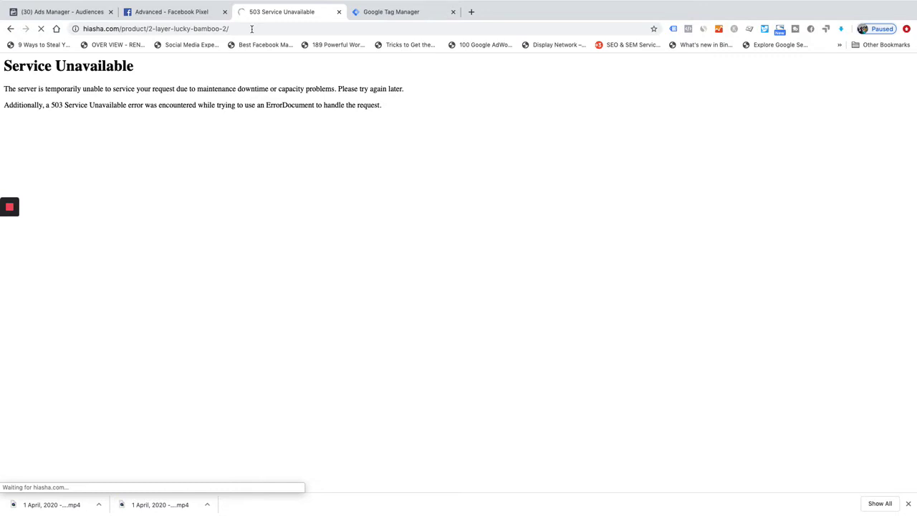
{"action": "left_click", "coordinate": [400, 12]}
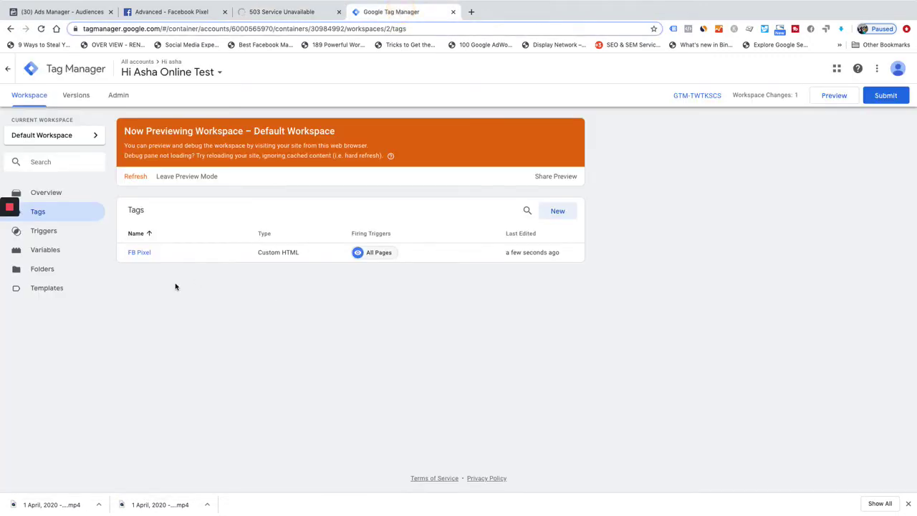
{"action": "left_click", "coordinate": [138, 253]}
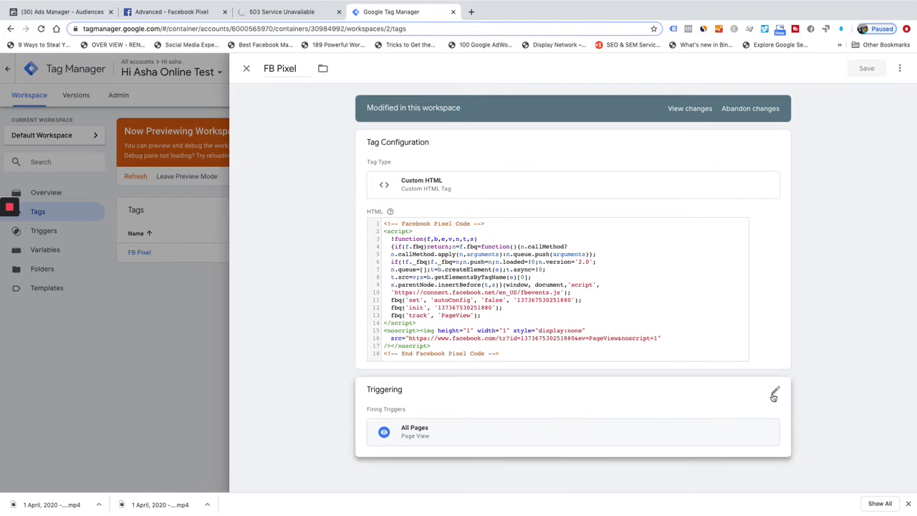
{"action": "left_click", "coordinate": [774, 395]}
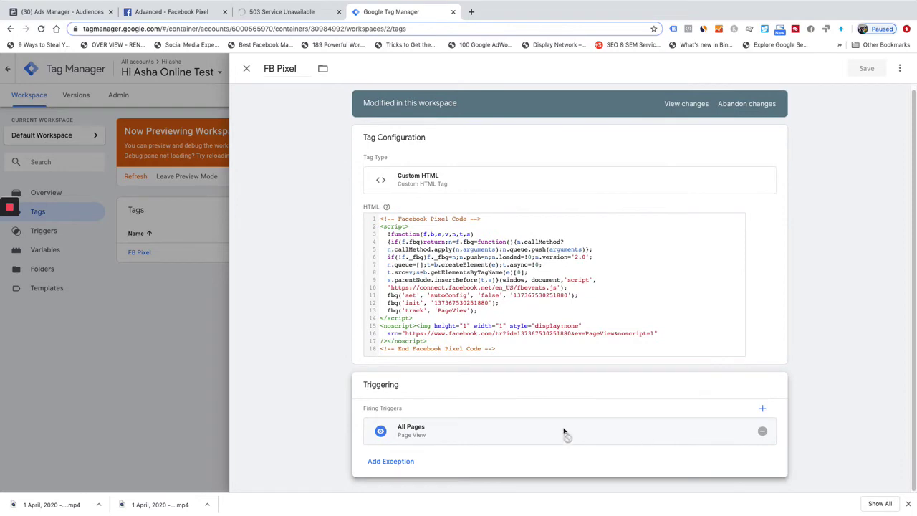
{"action": "left_click", "coordinate": [245, 68]}
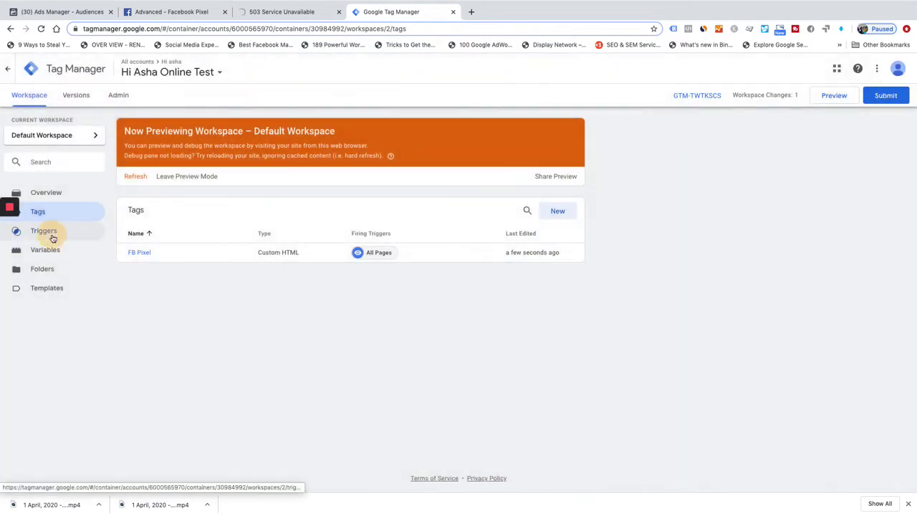
Step: Add a new trigger named '10 sec trigger' with trigger type Timer (gtm.timer)
{"action": "left_click", "coordinate": [44, 230]}
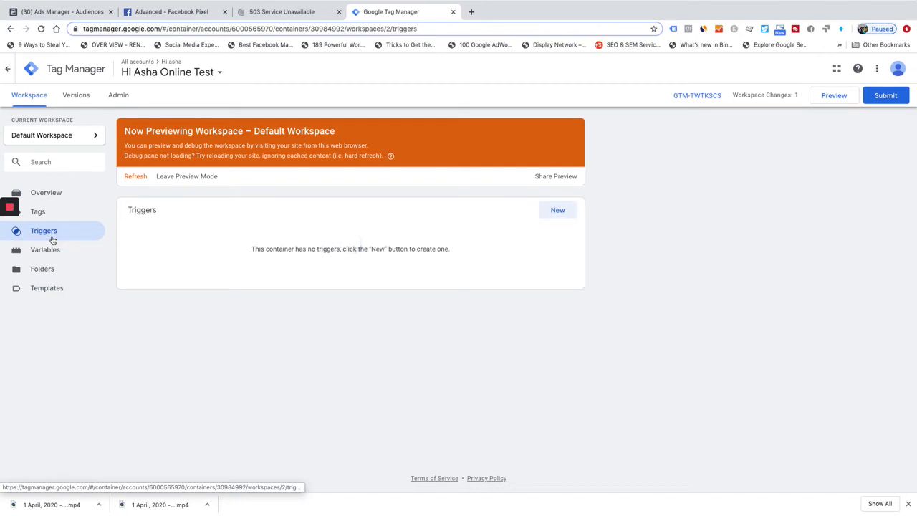
{"action": "left_click", "coordinate": [556, 210]}
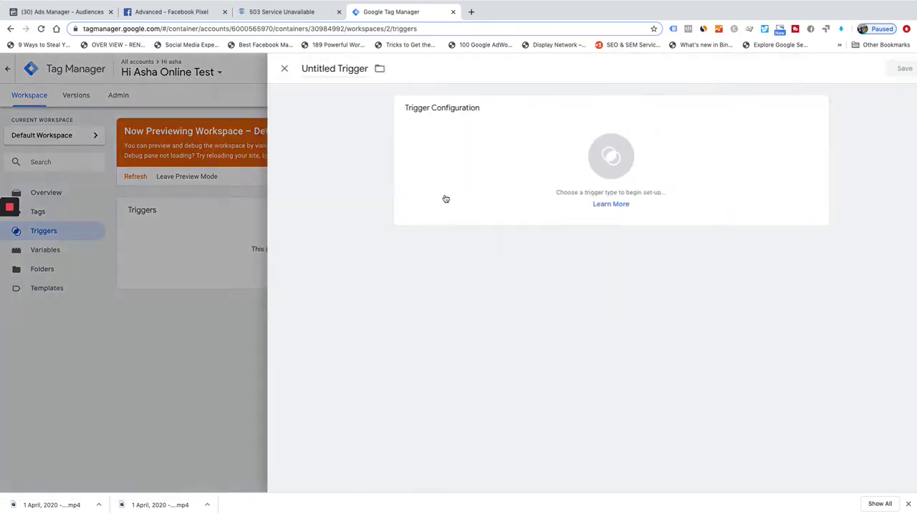
{"action": "left_click", "coordinate": [317, 74]}
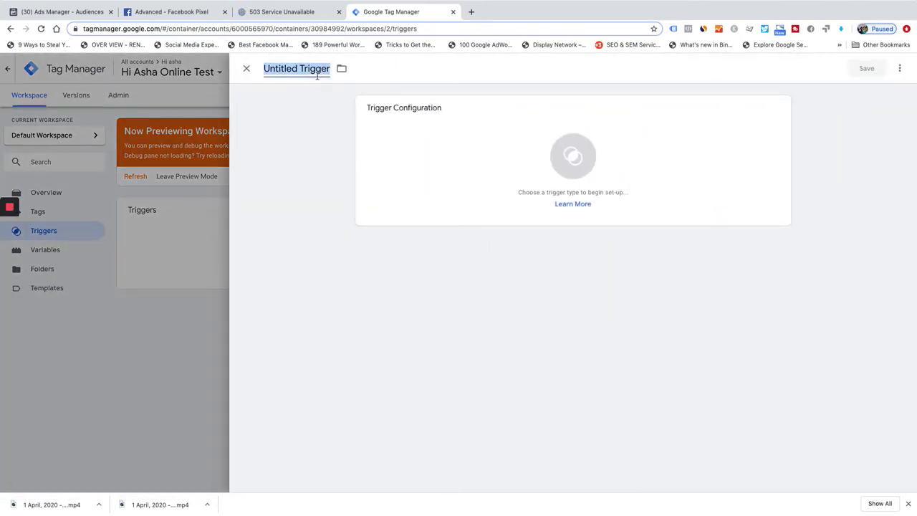
{"action": "type", "text": "1"}
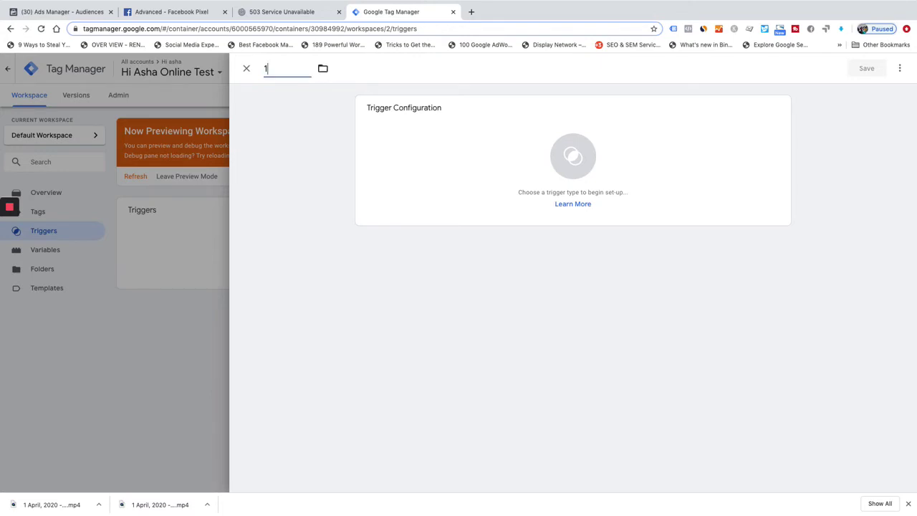
{"action": "type", "text": "0 sec trigger"}
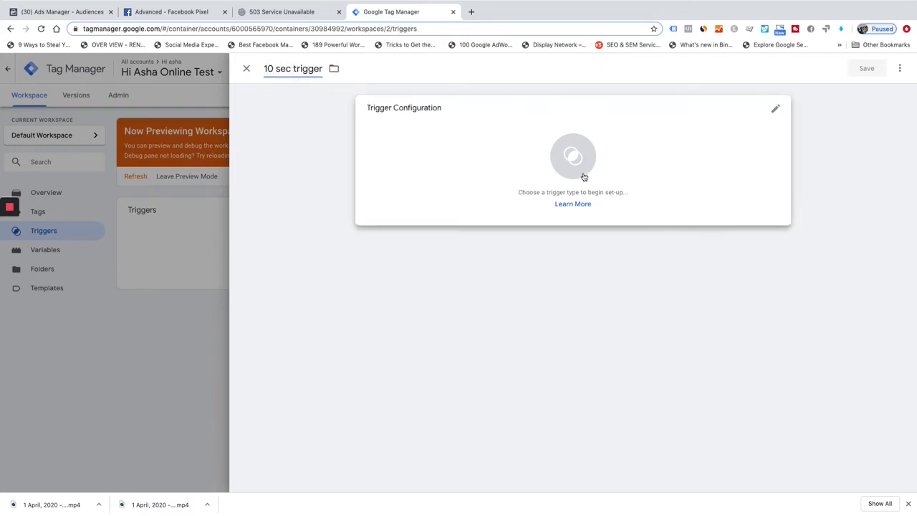
{"action": "left_click", "coordinate": [584, 177]}
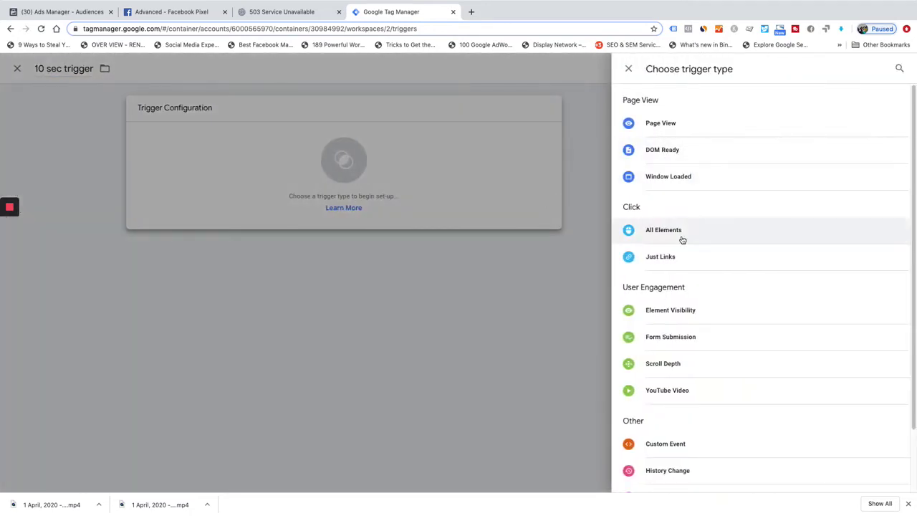
{"action": "scroll", "coordinate": [678, 335], "scroll_direction": "down", "scroll_amount": 2}
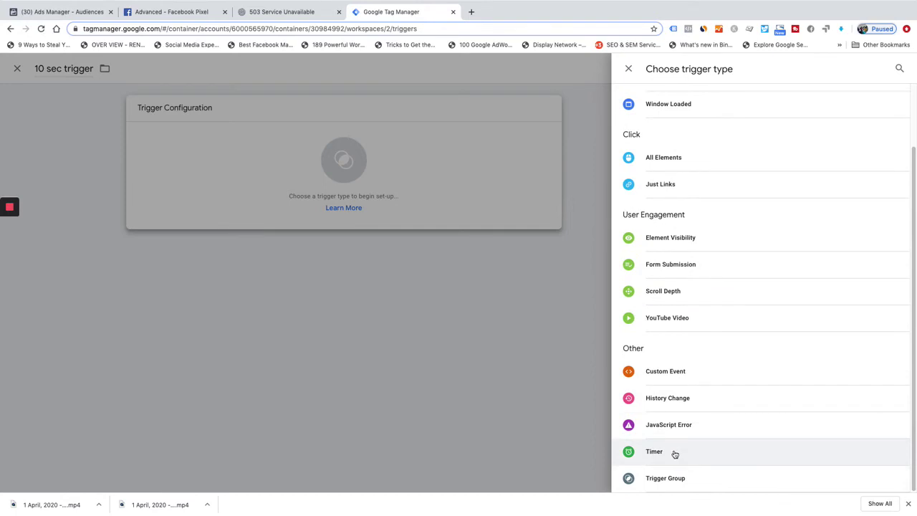
{"action": "left_click", "coordinate": [674, 453]}
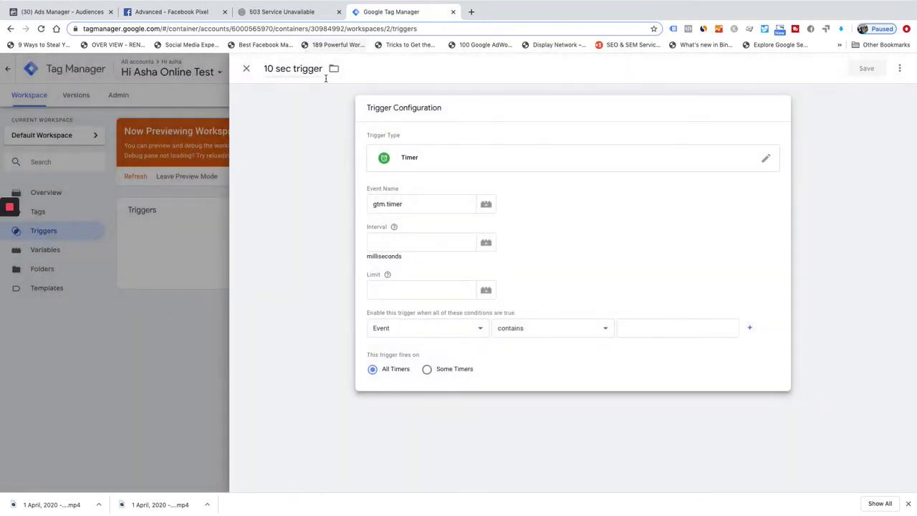
Step: Set the timer interval to 10000 ms and the limit to 1
{"action": "left_click", "coordinate": [411, 237]}
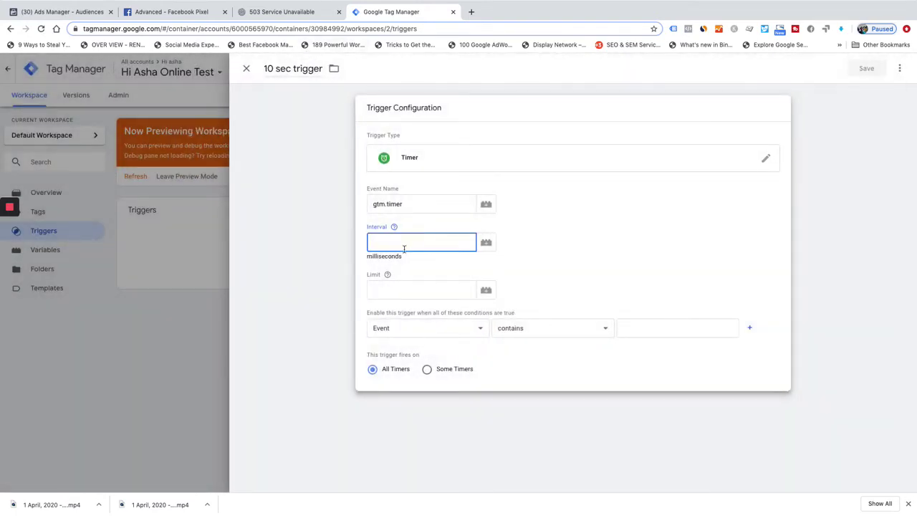
{"action": "type", "text": "10000"}
{"action": "left_click", "coordinate": [391, 291]}
{"action": "type", "text": "1"}
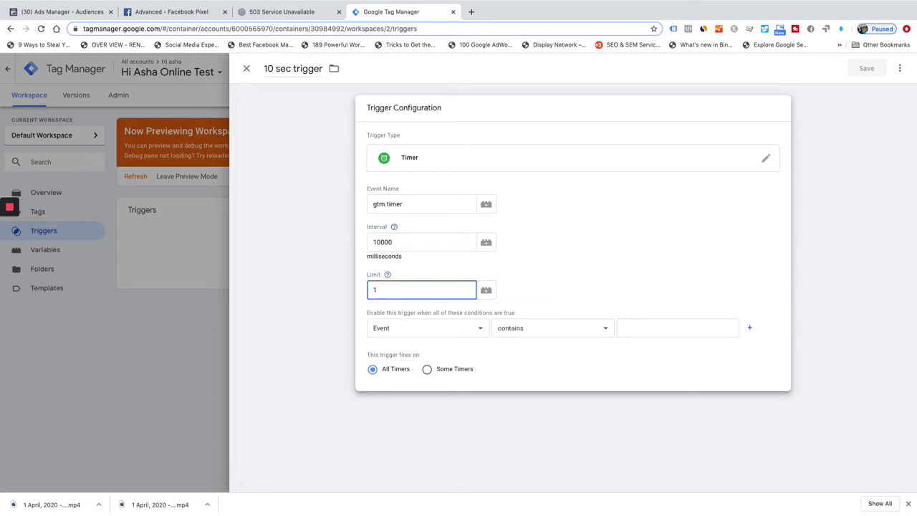
Step: Make the trigger's firing condition use the Page URL variable with 'contains'
{"action": "left_click", "coordinate": [481, 329]}
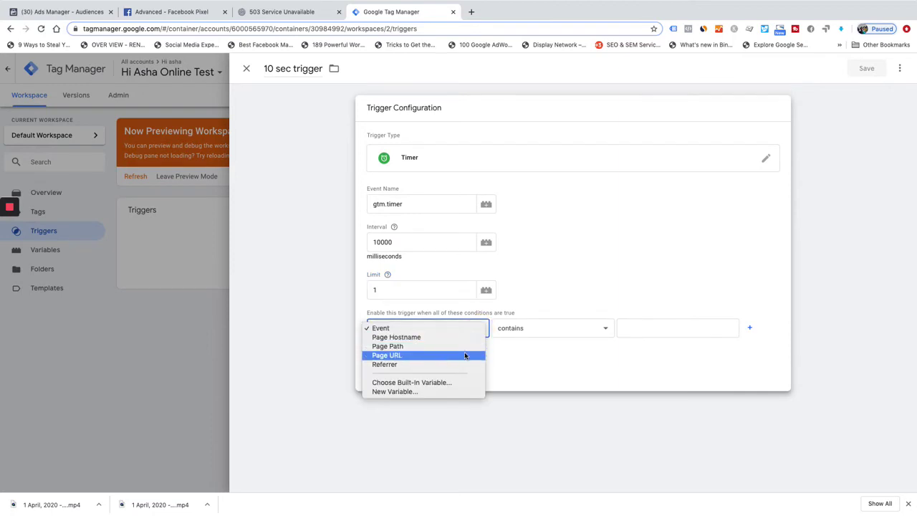
{"action": "left_click", "coordinate": [549, 365]}
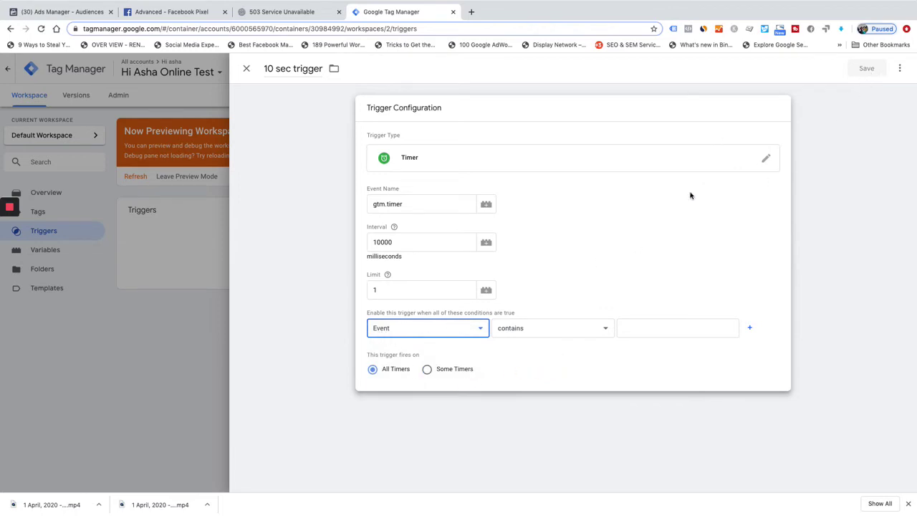
{"action": "left_click", "coordinate": [583, 365]}
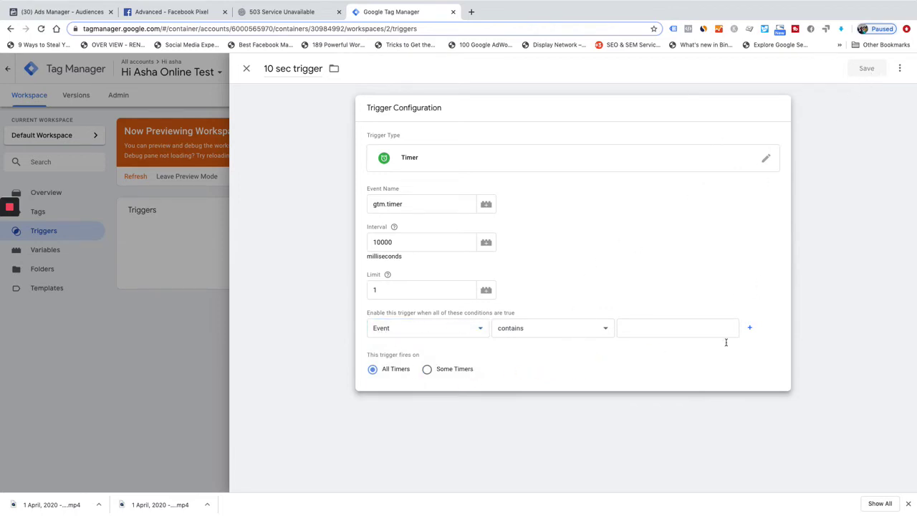
{"action": "left_click", "coordinate": [481, 329]}
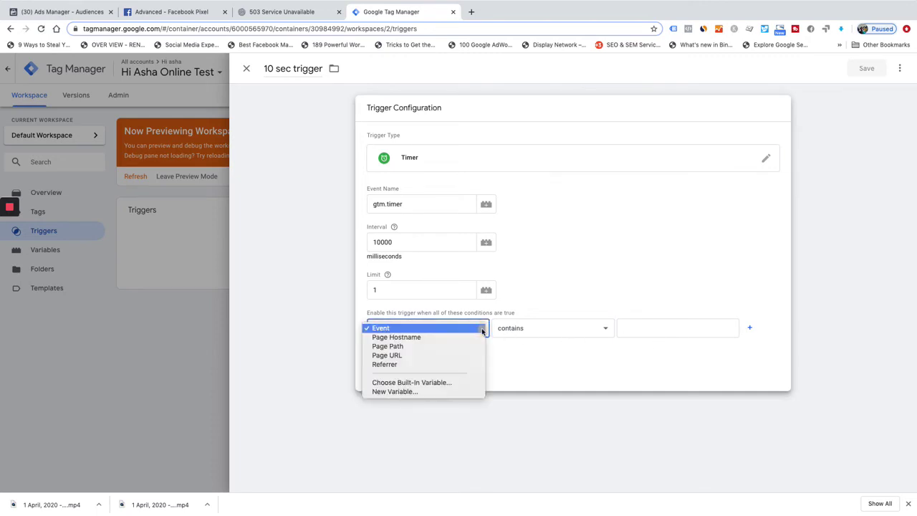
{"action": "left_click", "coordinate": [431, 355]}
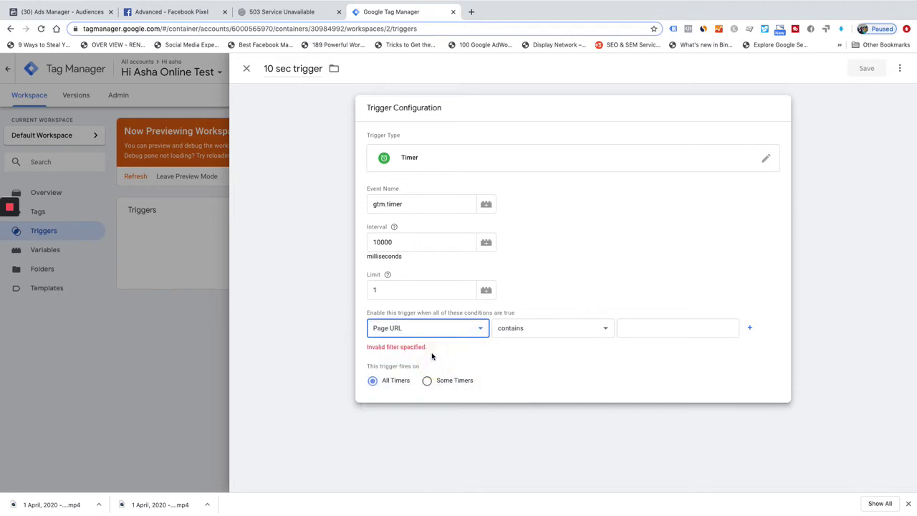
{"action": "left_click", "coordinate": [634, 328]}
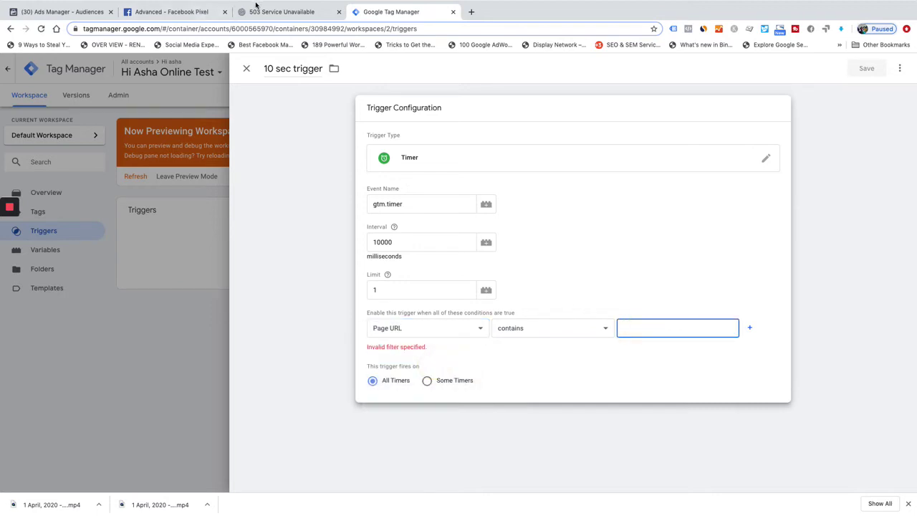
{"action": "left_click", "coordinate": [262, 11]}
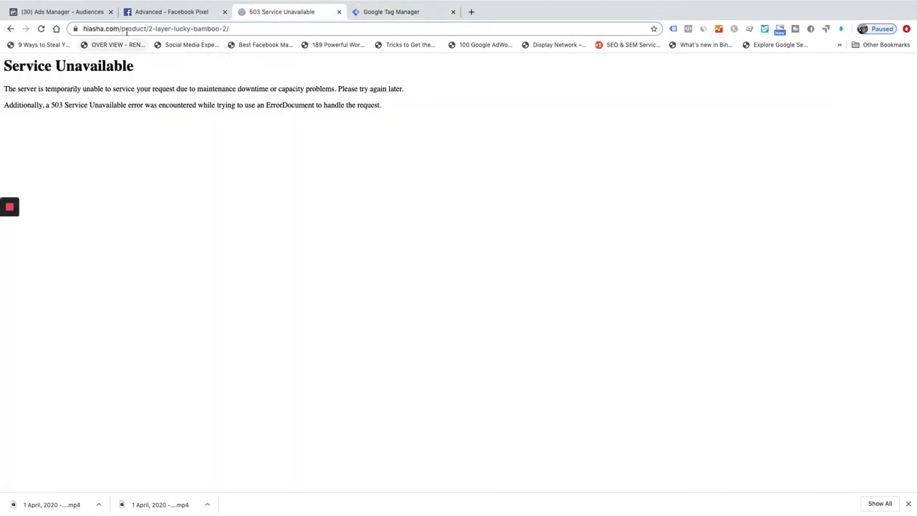
{"action": "left_click_drag", "start_coordinate": [91, 28], "coordinate": [77, 34]}
{"action": "key", "text": "super+c"}
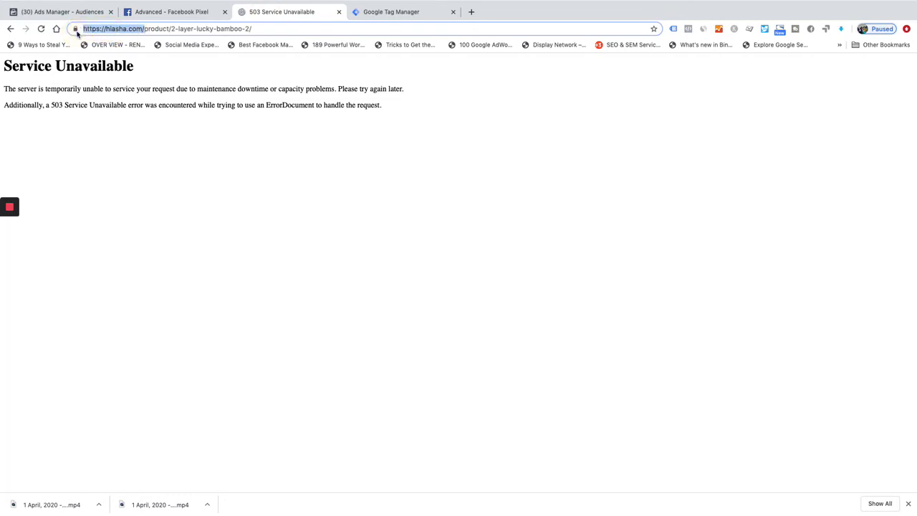
{"action": "left_click", "coordinate": [386, 12]}
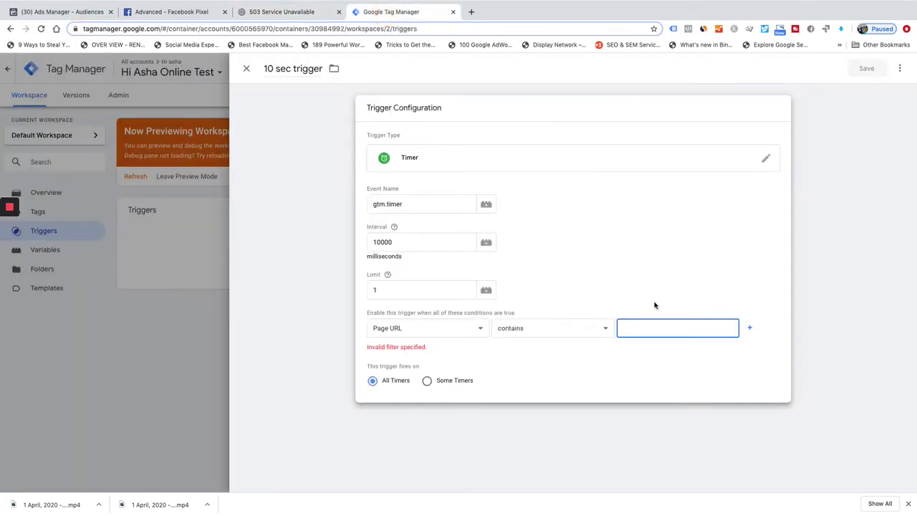
{"action": "left_click", "coordinate": [647, 327]}
{"action": "key", "text": "super+v"}
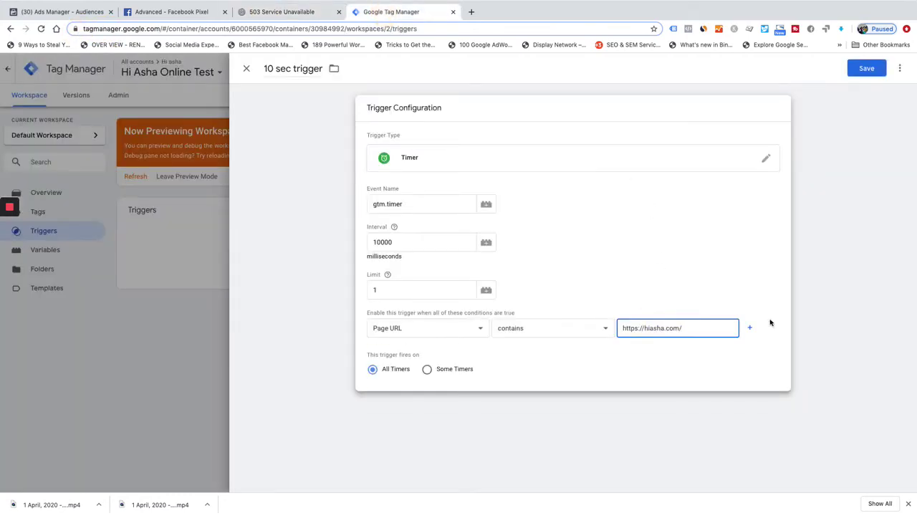
{"action": "left_click", "coordinate": [866, 69]}
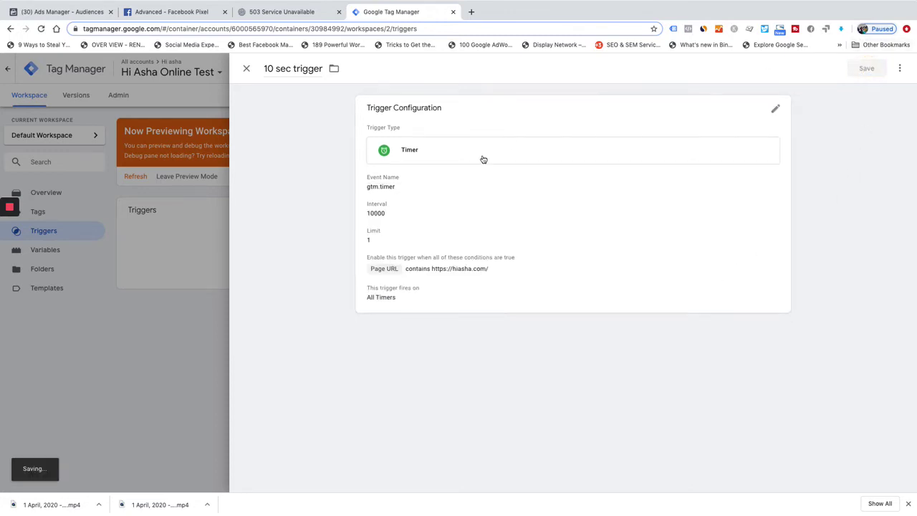
{"action": "left_click", "coordinate": [246, 69]}
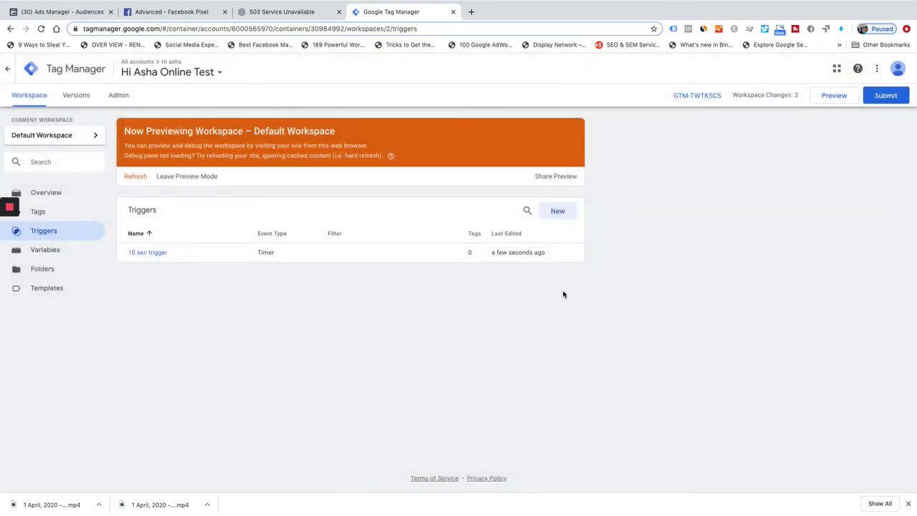
Step: Replace the FB Pixel tag's All Pages firing trigger with the 10 sec trigger
{"action": "left_click", "coordinate": [63, 213]}
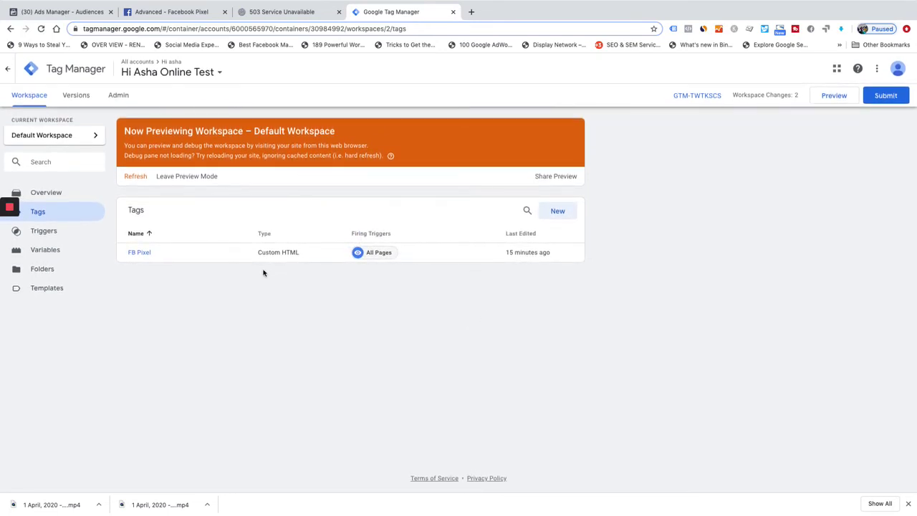
{"action": "left_click", "coordinate": [136, 251]}
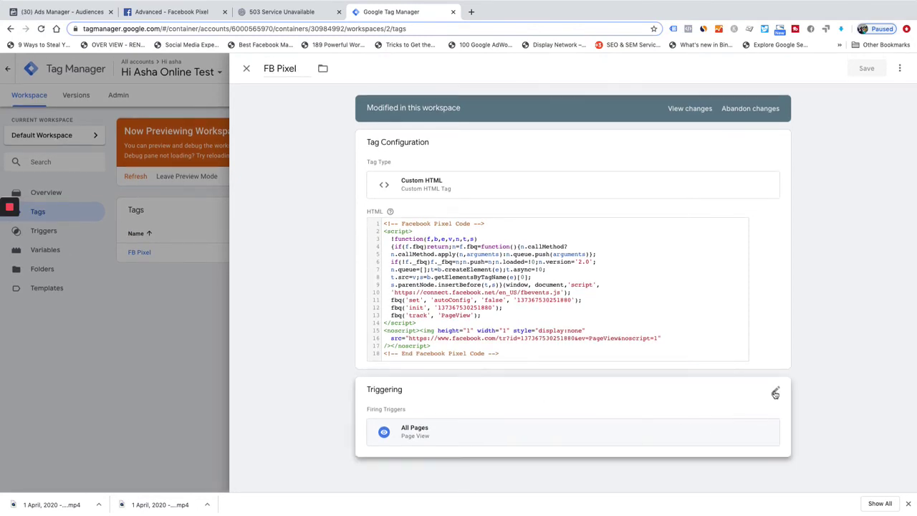
{"action": "left_click", "coordinate": [774, 392]}
{"action": "left_click", "coordinate": [764, 433]}
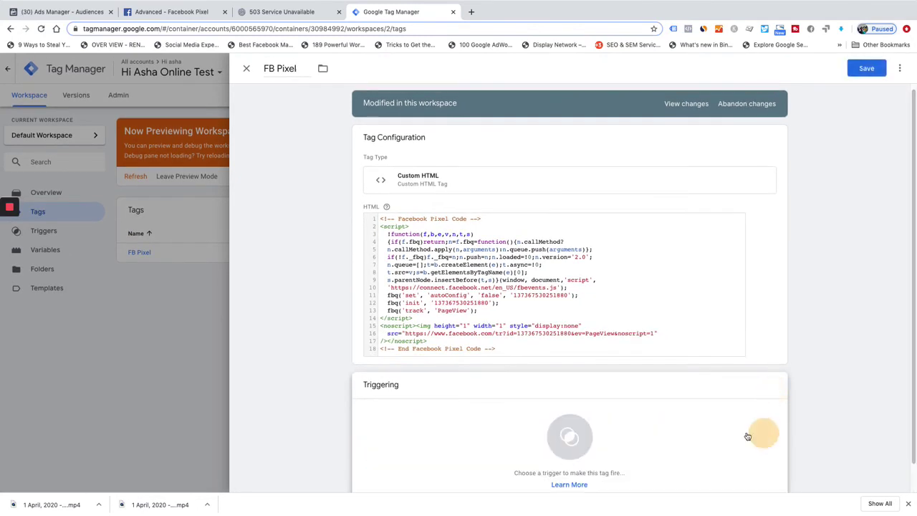
{"action": "left_click", "coordinate": [569, 437]}
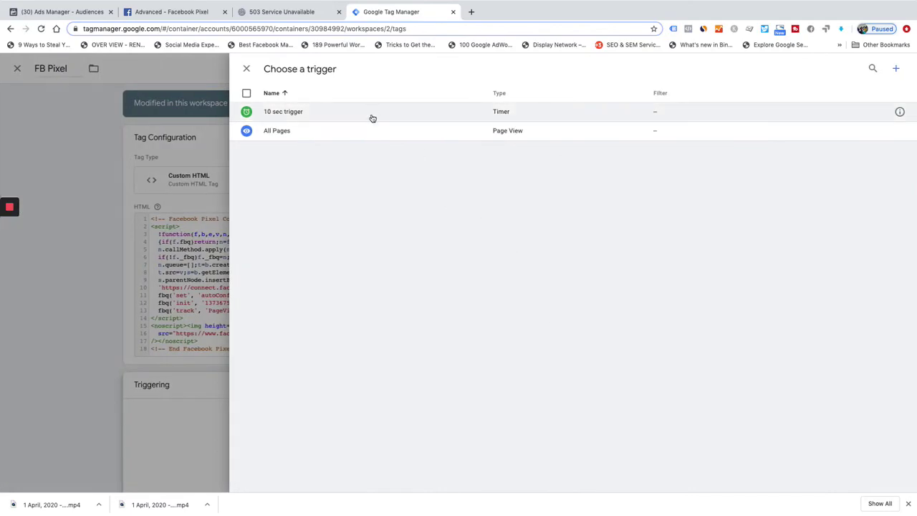
{"action": "left_click", "coordinate": [373, 116]}
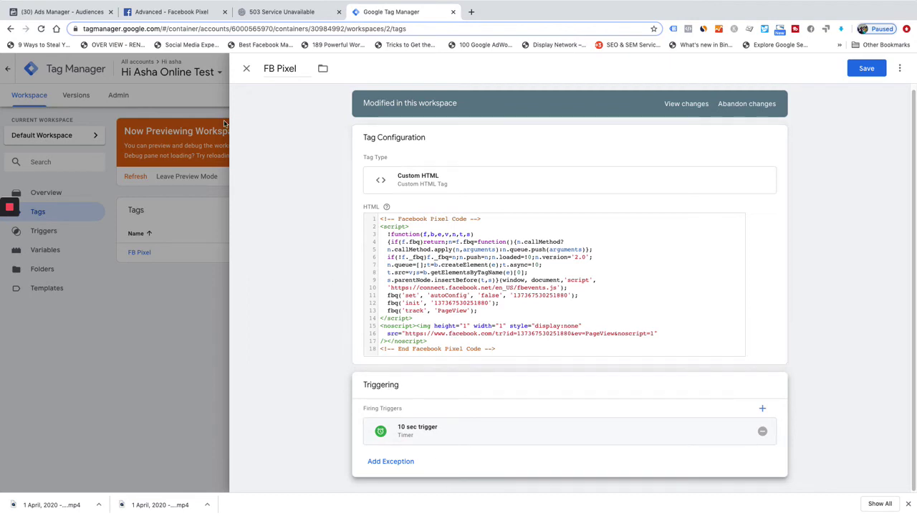
Step: Go to Ads Manager's Audiences section via the tools menu and begin creating an audience
{"action": "mouse_move", "coordinate": [132, 26]}
{"action": "left_click", "coordinate": [78, 32]}
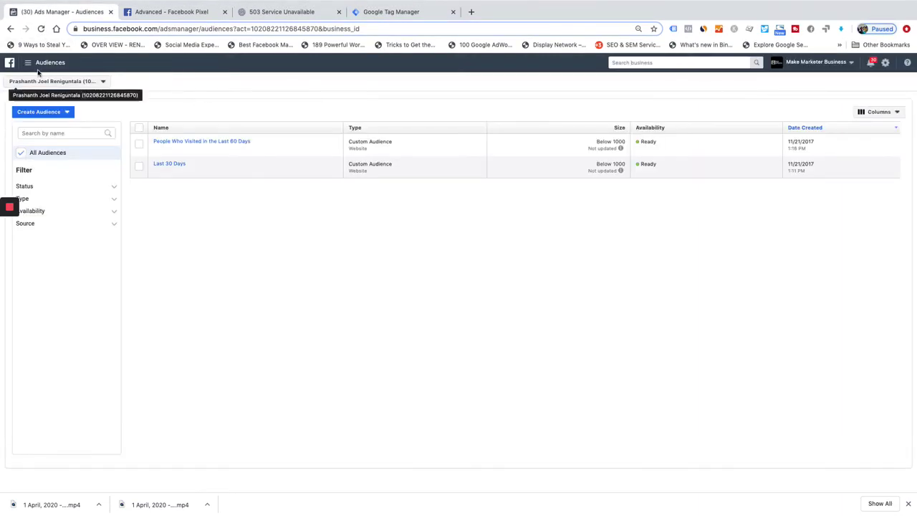
{"action": "left_click", "coordinate": [27, 63]}
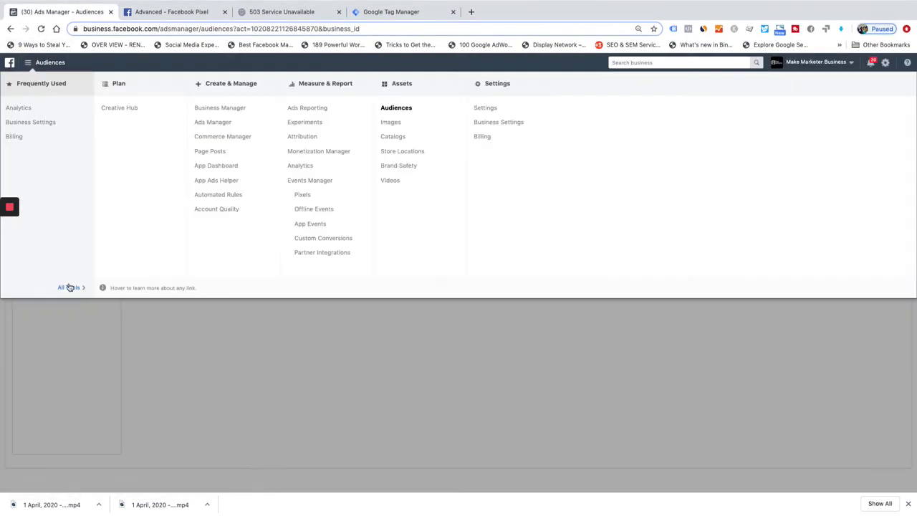
{"action": "left_click", "coordinate": [395, 107]}
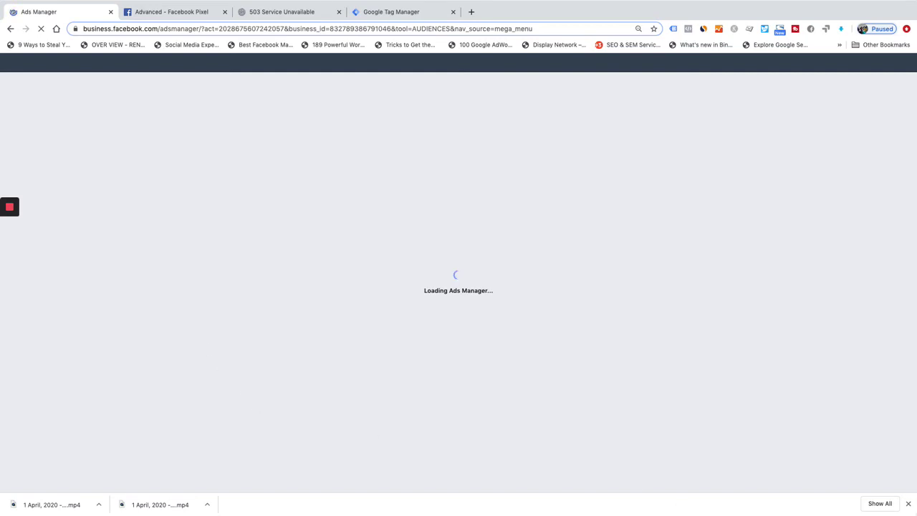
{"action": "left_click", "coordinate": [908, 504]}
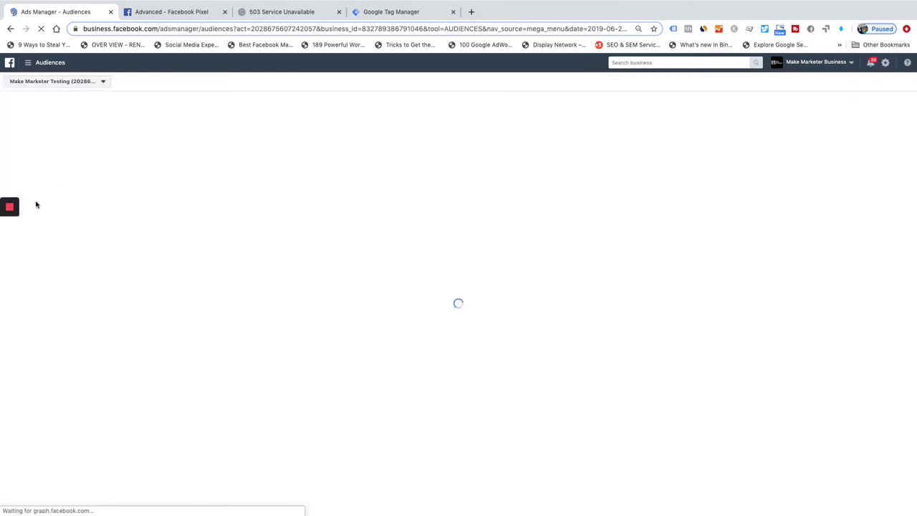
{"action": "mouse_move", "coordinate": [10, 229]}
{"action": "left_click", "coordinate": [65, 112]}
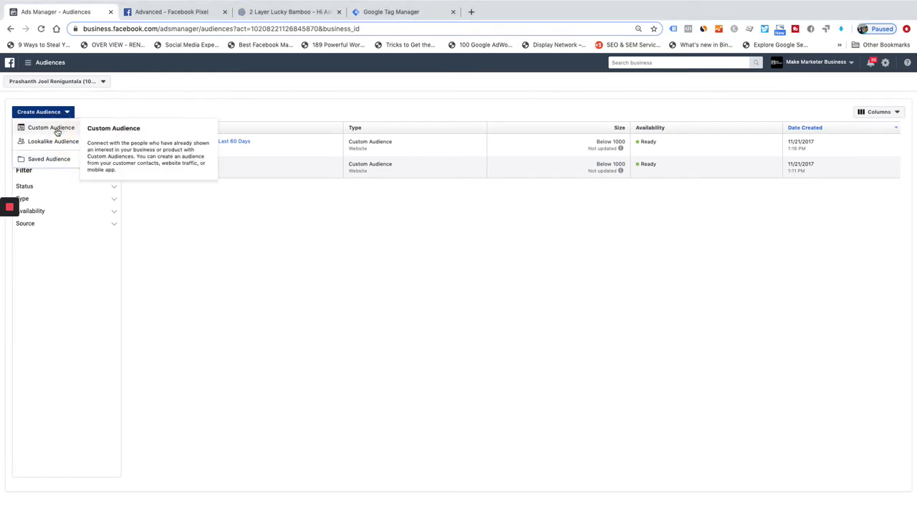
Step: Choose a Website custom audience of visitors by time spent, limited to the top 5%
{"action": "left_click", "coordinate": [60, 129]}
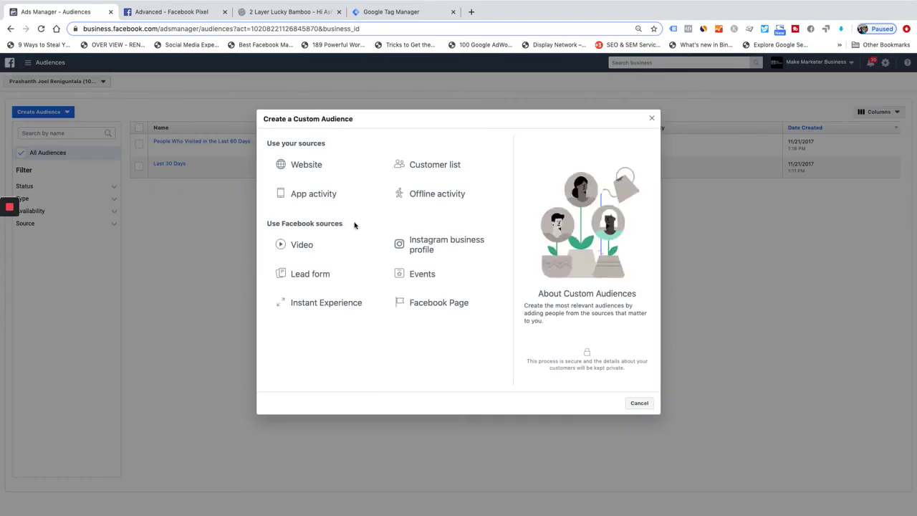
{"action": "left_click", "coordinate": [302, 166]}
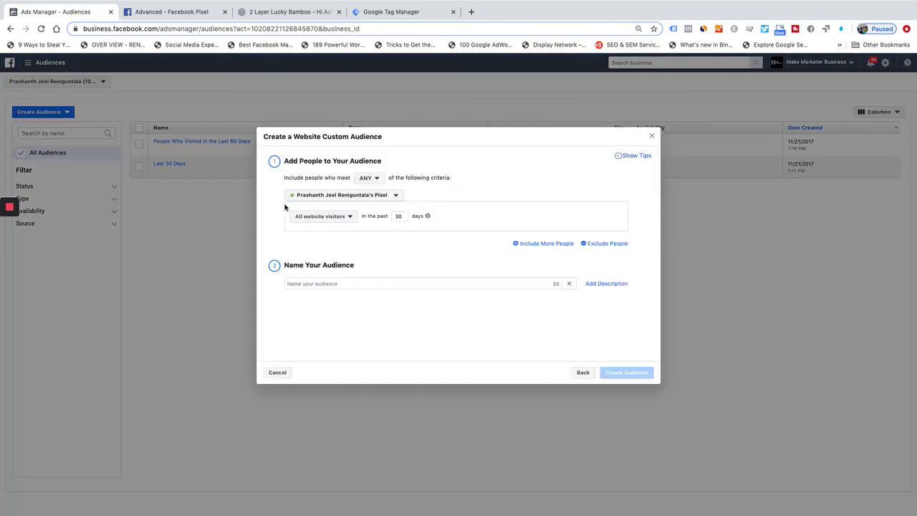
{"action": "left_click", "coordinate": [340, 221]}
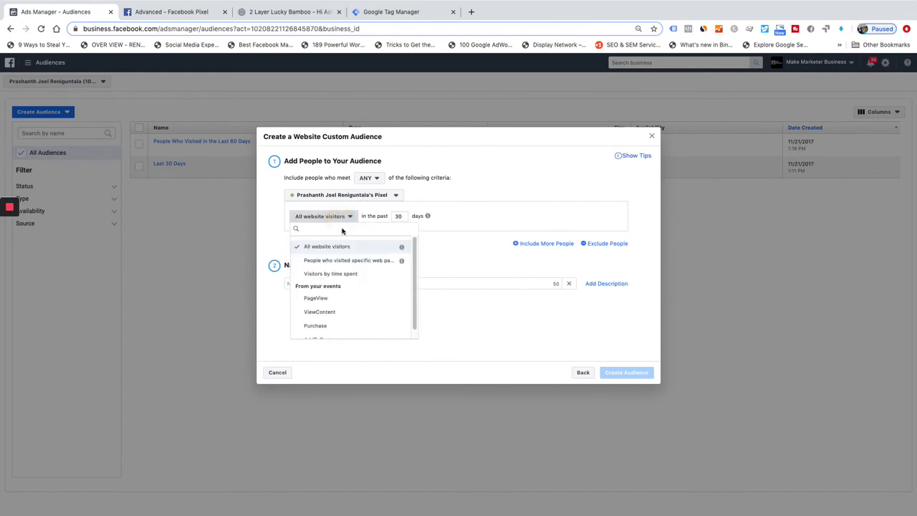
{"action": "left_click", "coordinate": [357, 278]}
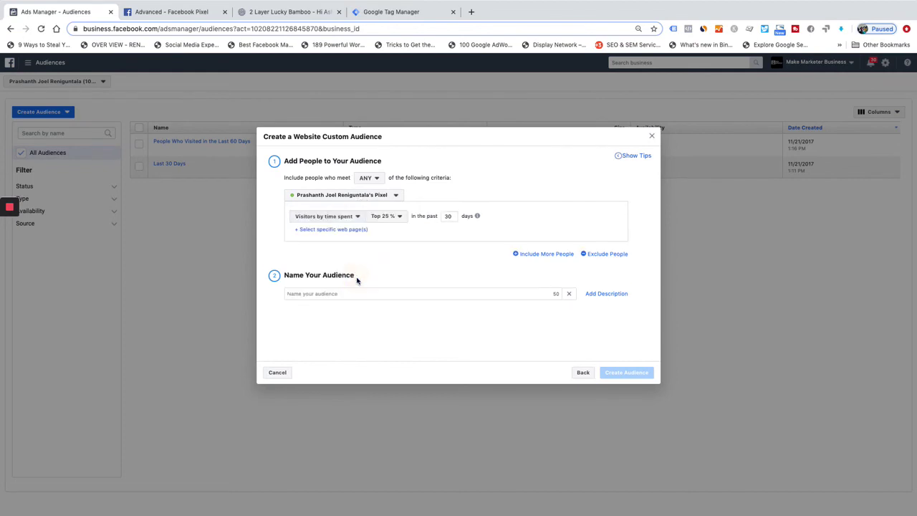
{"action": "left_click", "coordinate": [388, 217]}
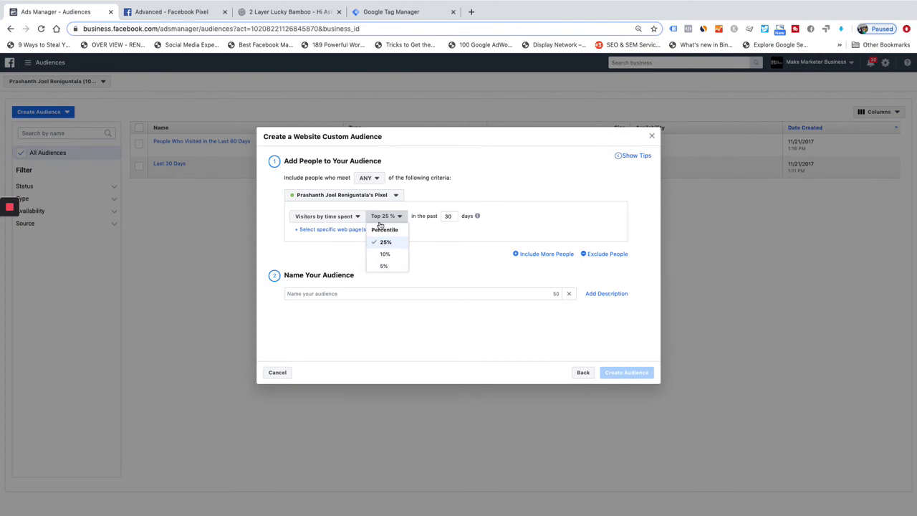
{"action": "left_click", "coordinate": [384, 267]}
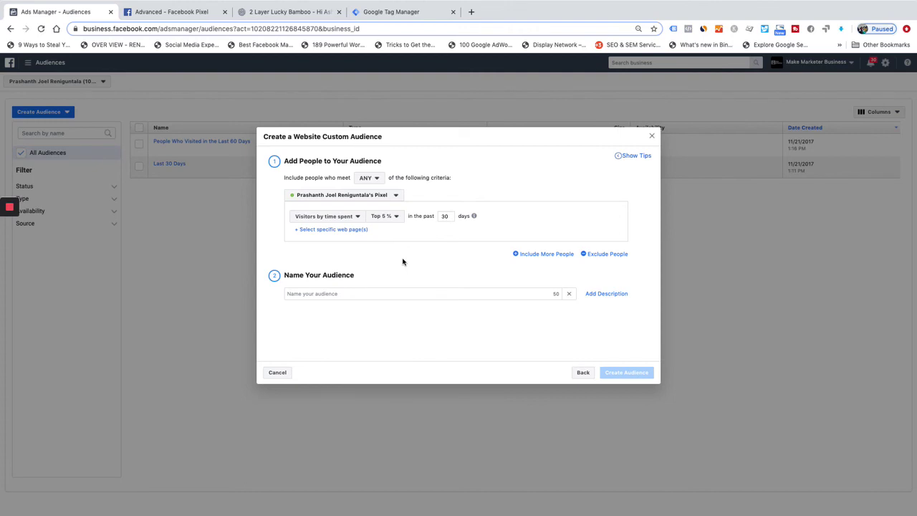
{"action": "left_click", "coordinate": [379, 11]}
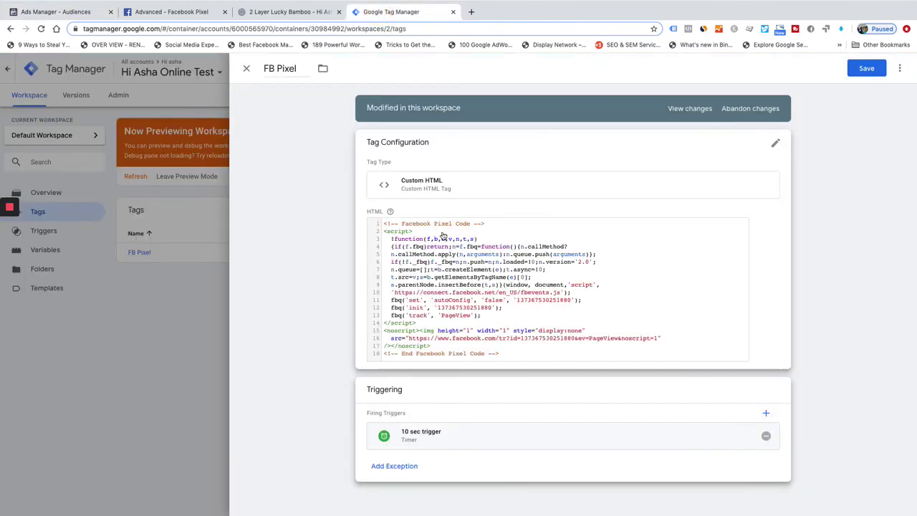